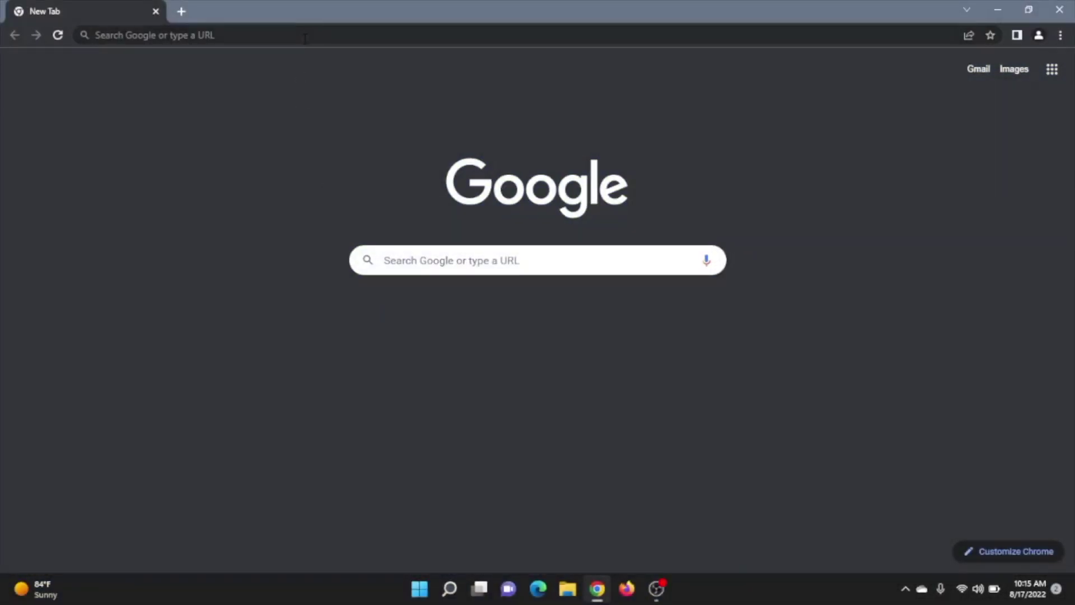
Load dell.com/support in the Chrome tab.
click(304, 36)
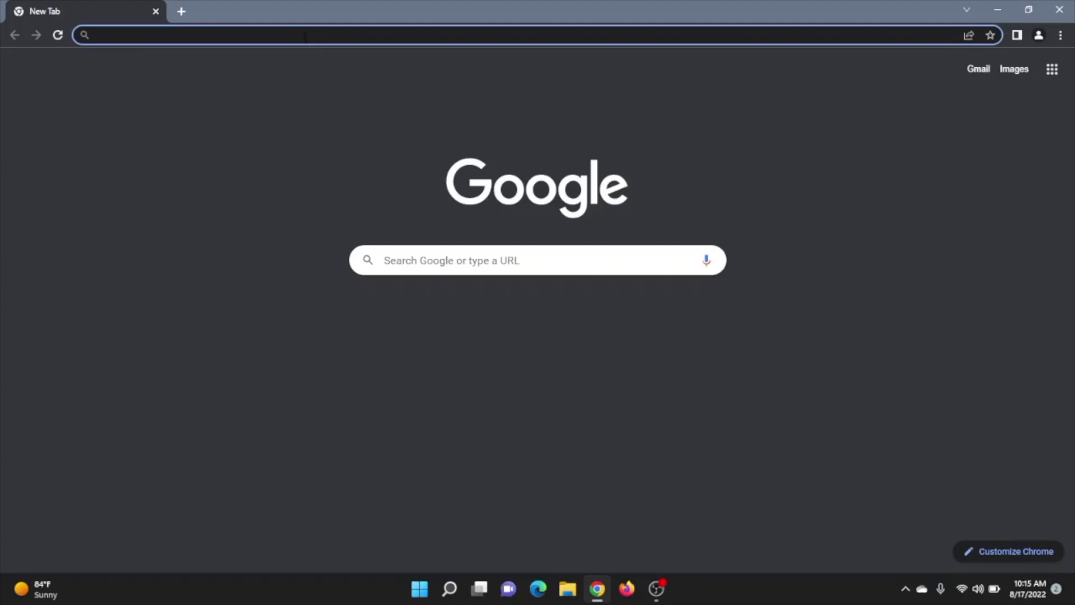
text(de)
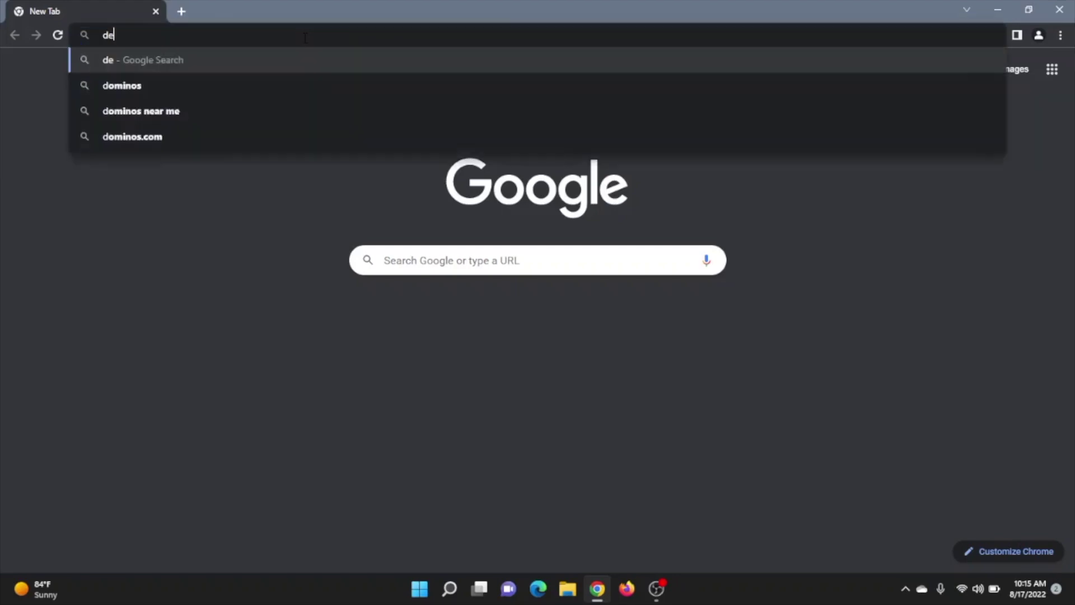
text(ll.com/support)
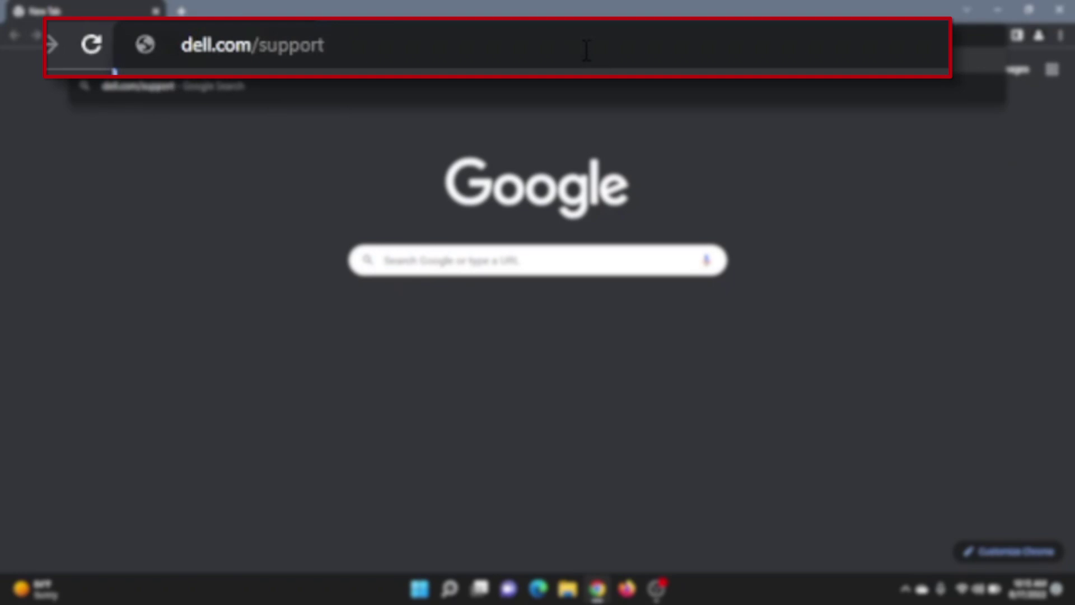
key(Return)
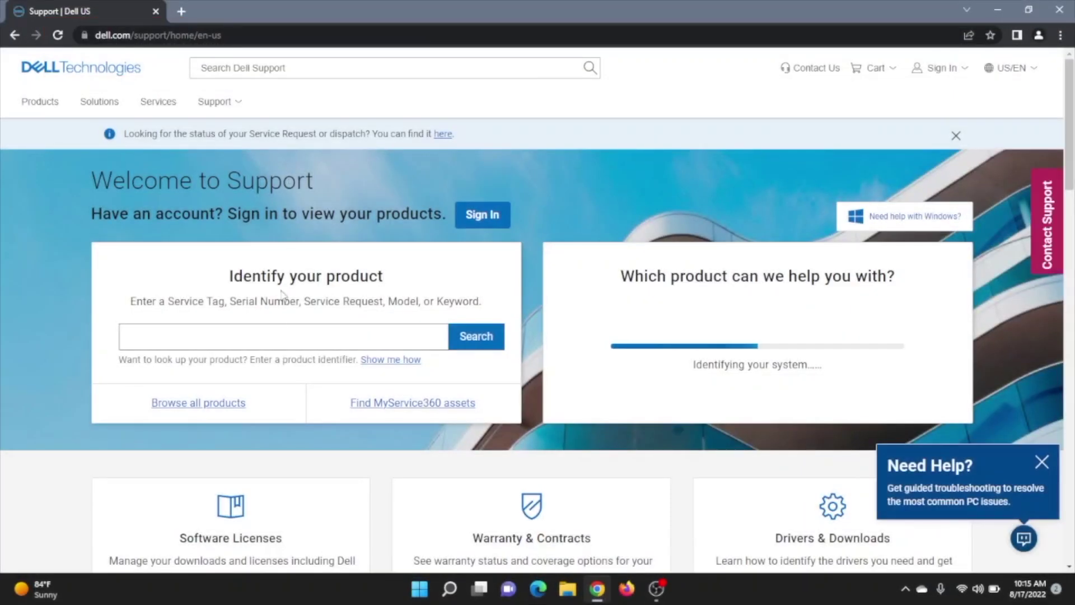
Search for r530 and open the PowerEdge R530 Drivers & Downloads page.
click(274, 332)
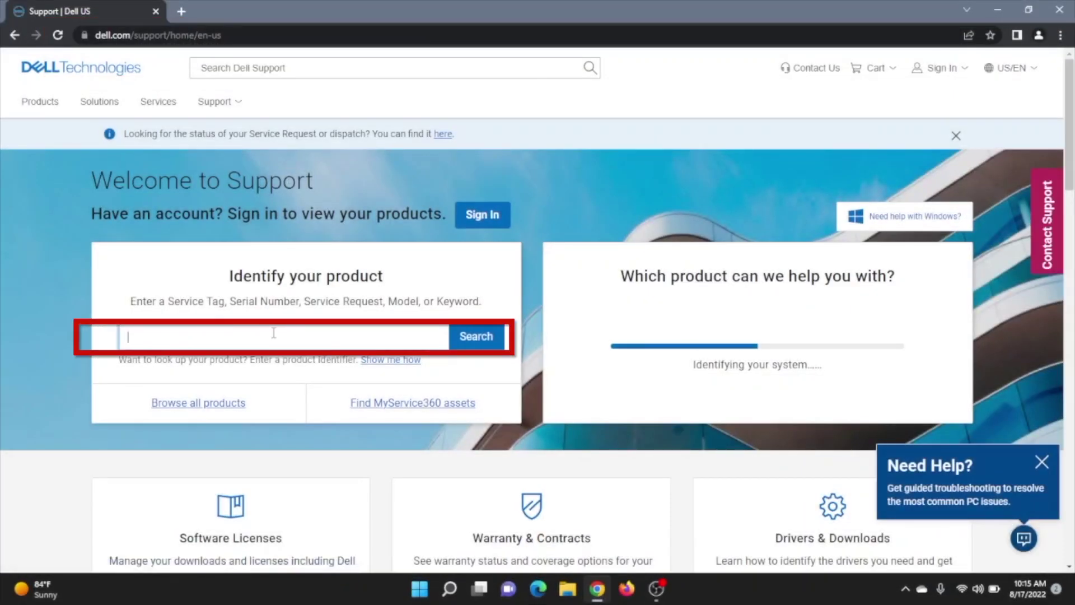
text(r530)
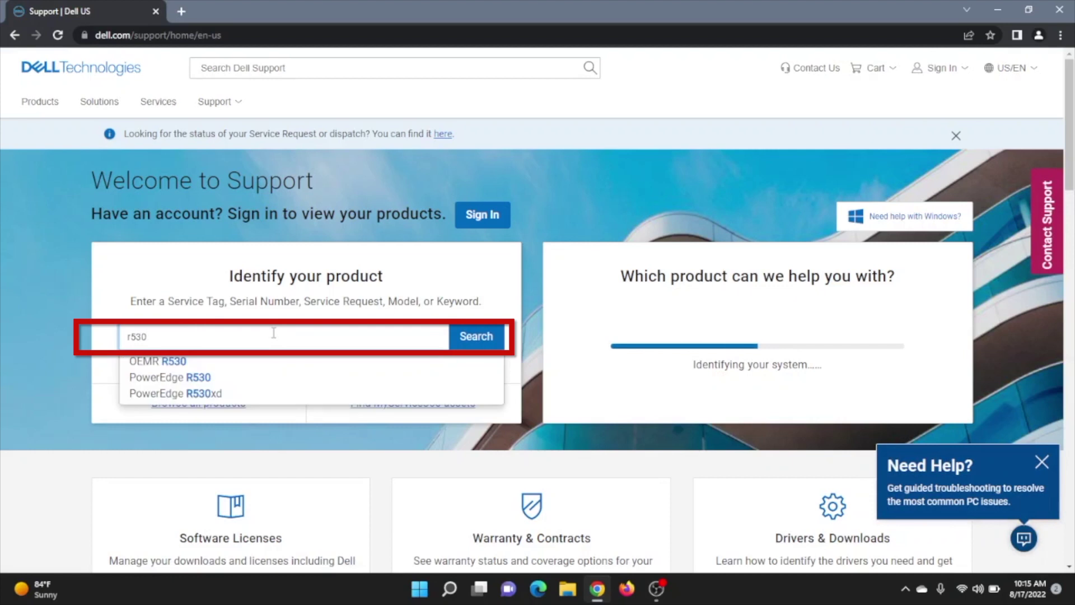
click(219, 378)
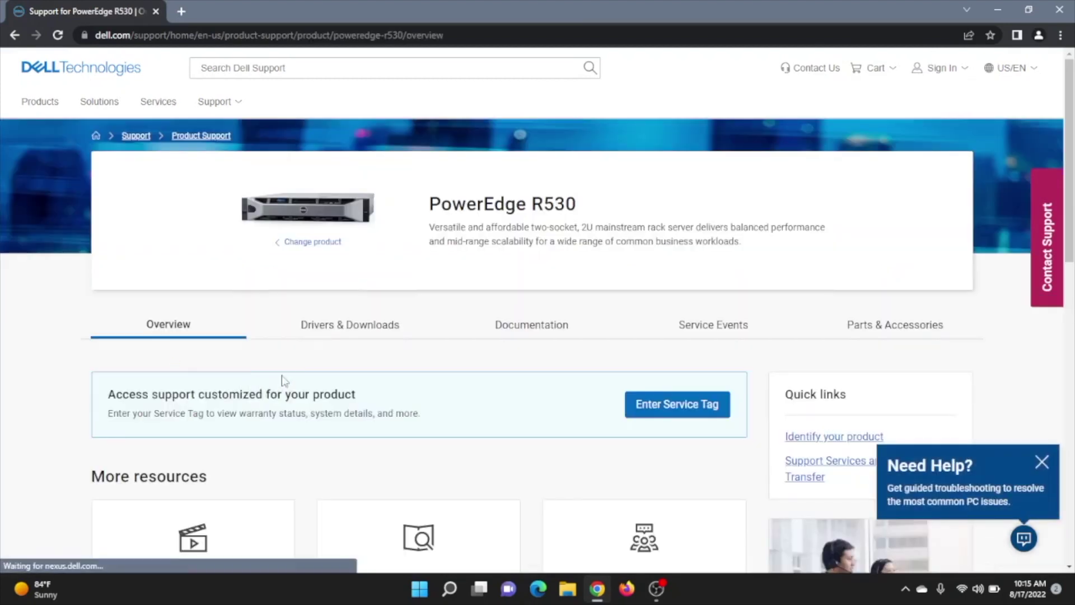
click(335, 336)
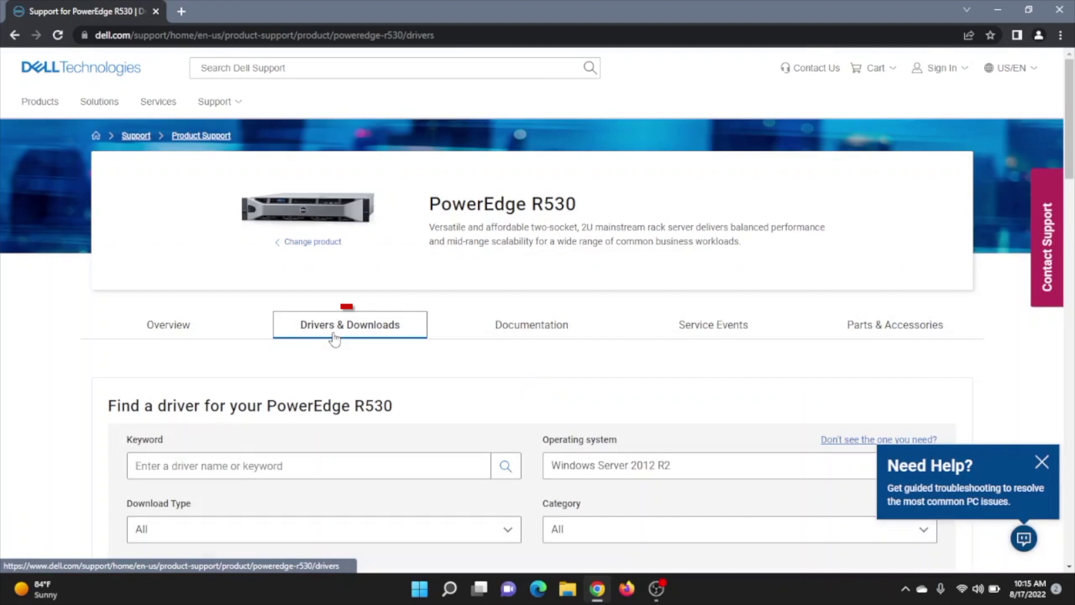
scroll(497, 372, down, 2)
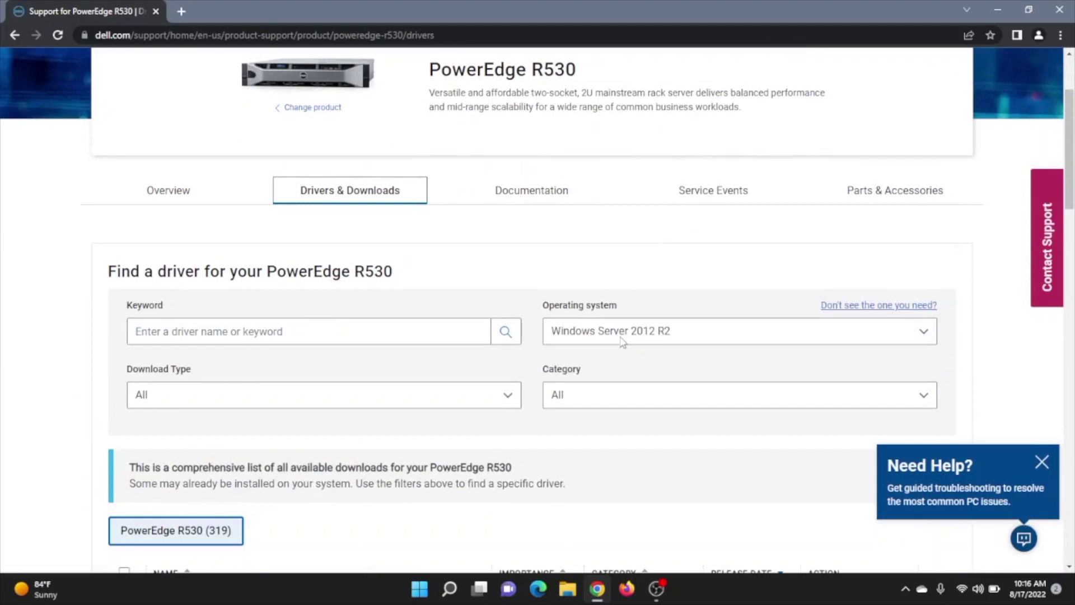
Filter the R530 downloads to the BIOS category, showing Server BIOS Version 2.15.0.
click(619, 395)
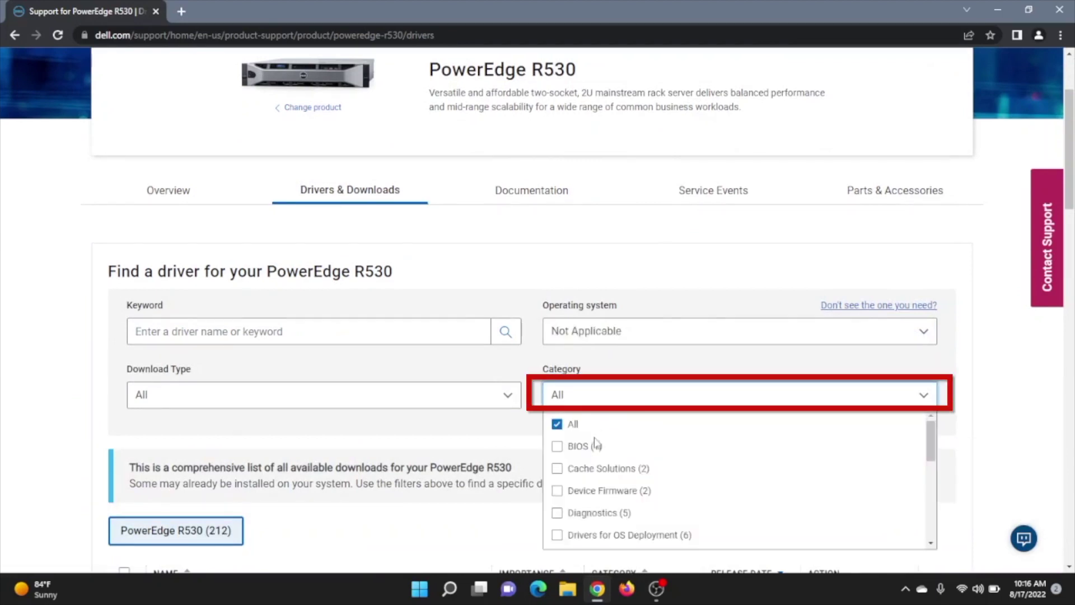
click(556, 447)
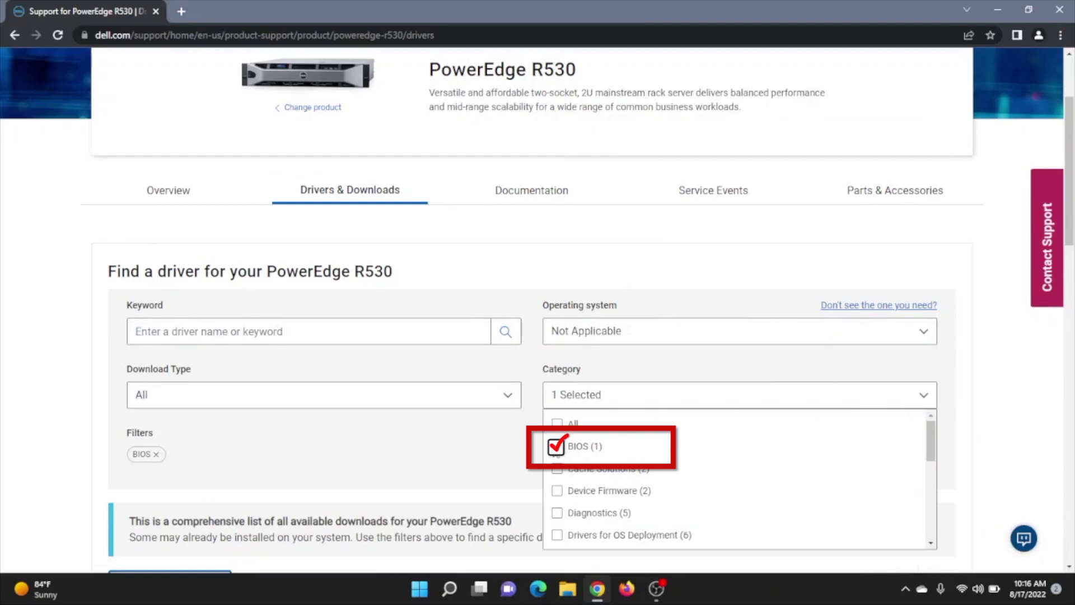
click(519, 442)
scroll(529, 434, down, 3)
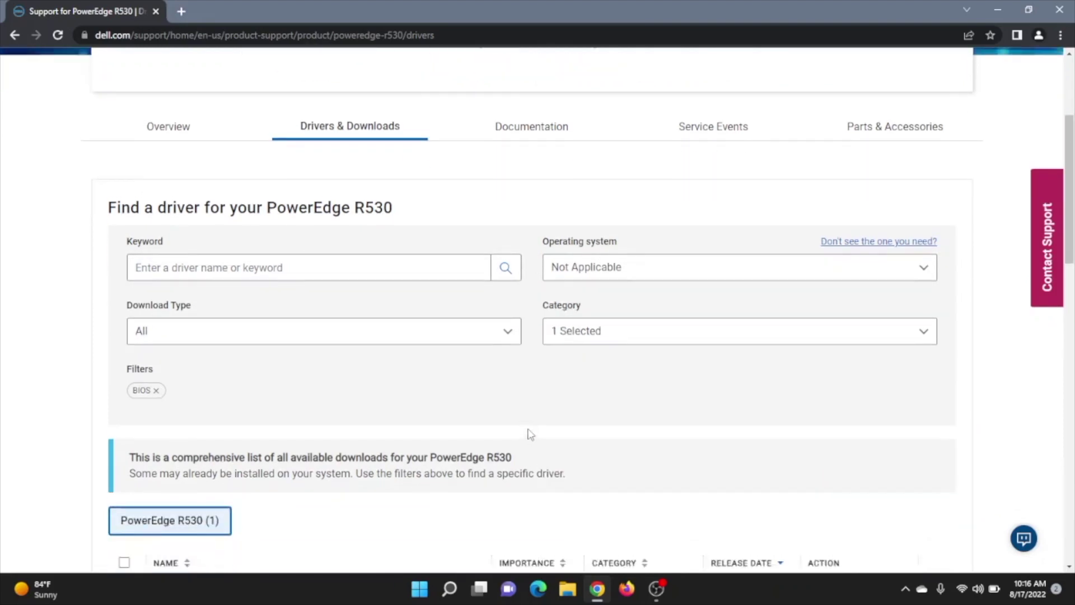
scroll(530, 434, down, 3)
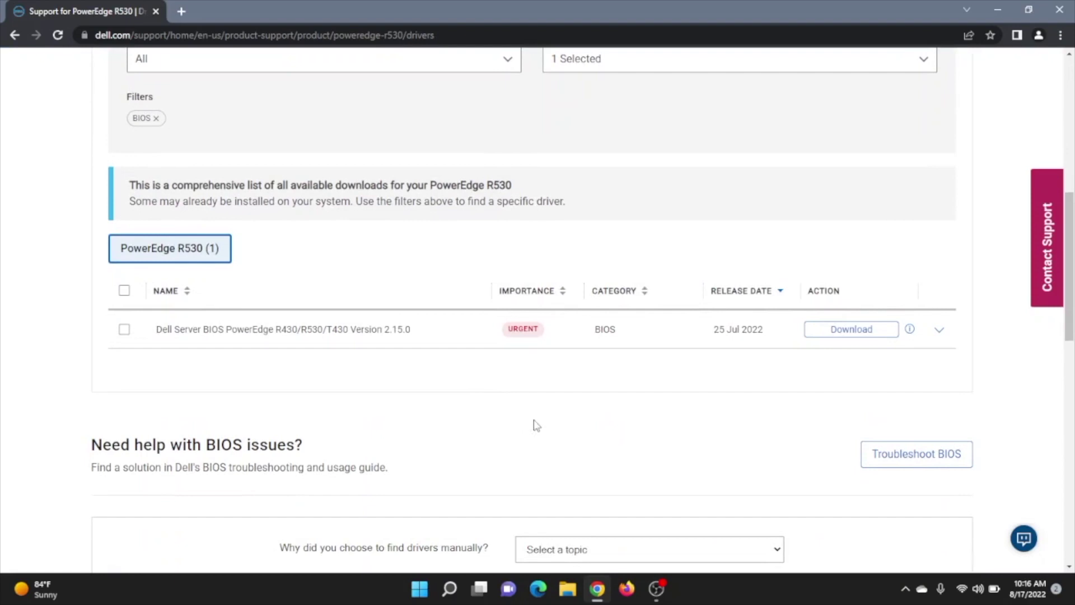
Download the .efi format of BIOS 2.15.0 from its Other formats list.
click(939, 329)
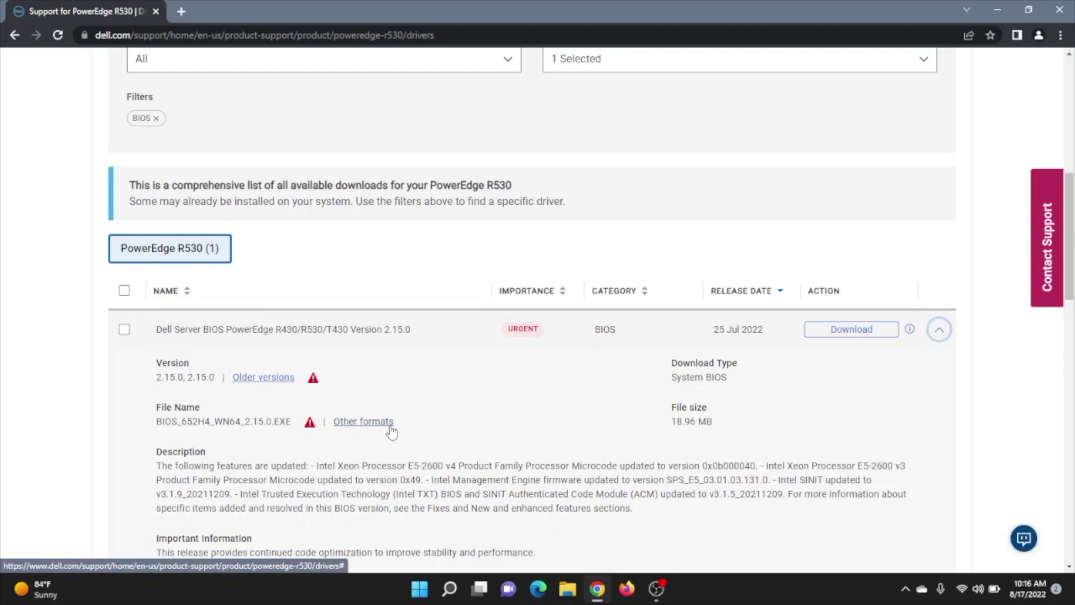
click(390, 427)
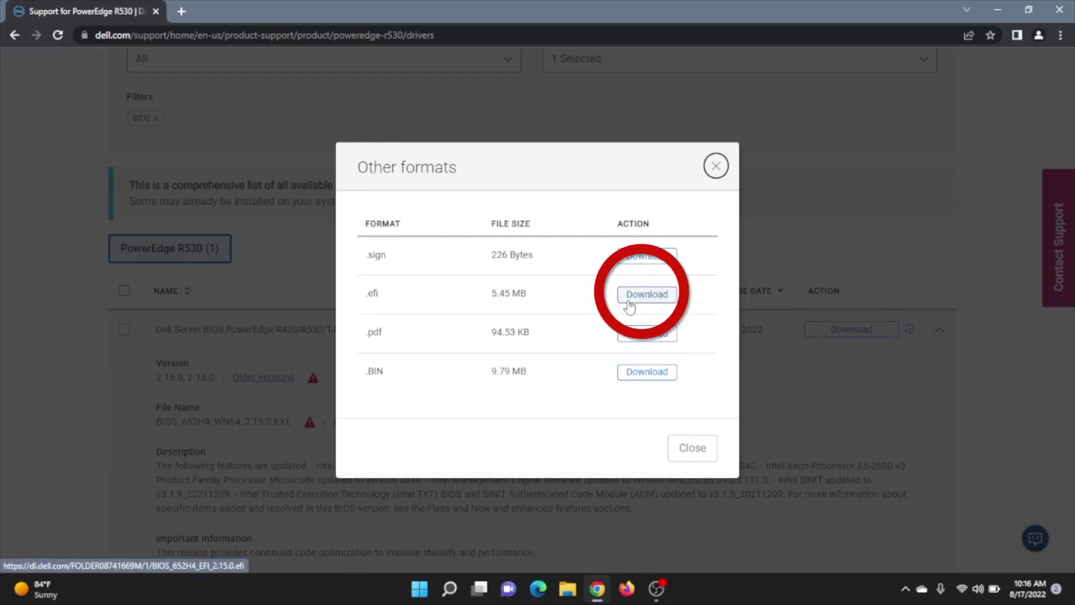
click(631, 303)
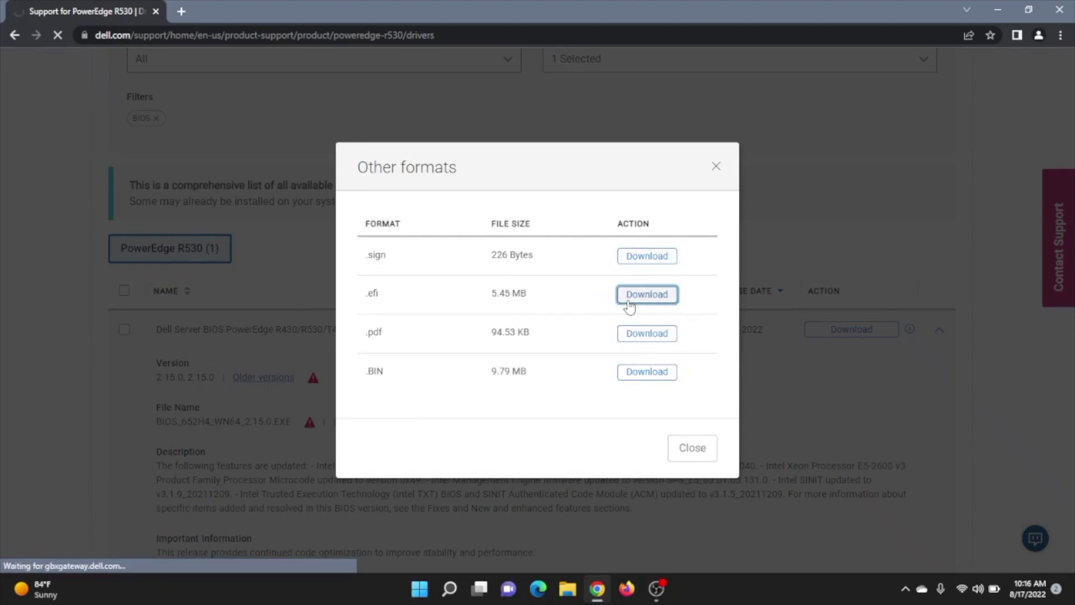
click(697, 440)
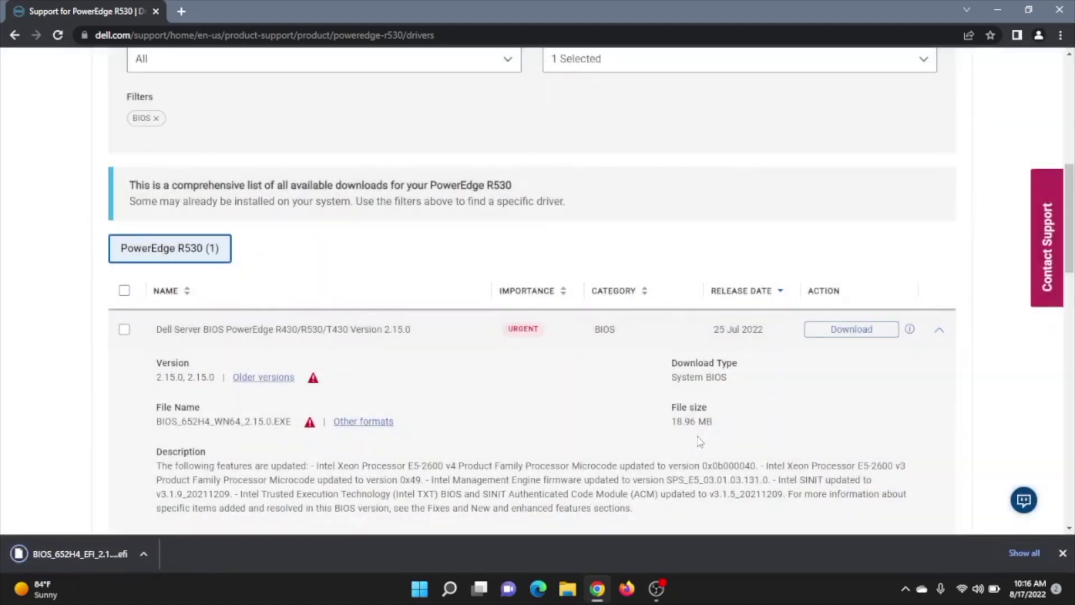
Copy BIOS_652H4_EFI_2.15.0.efi from Downloads onto USB Drive (D:) and check it there.
click(568, 597)
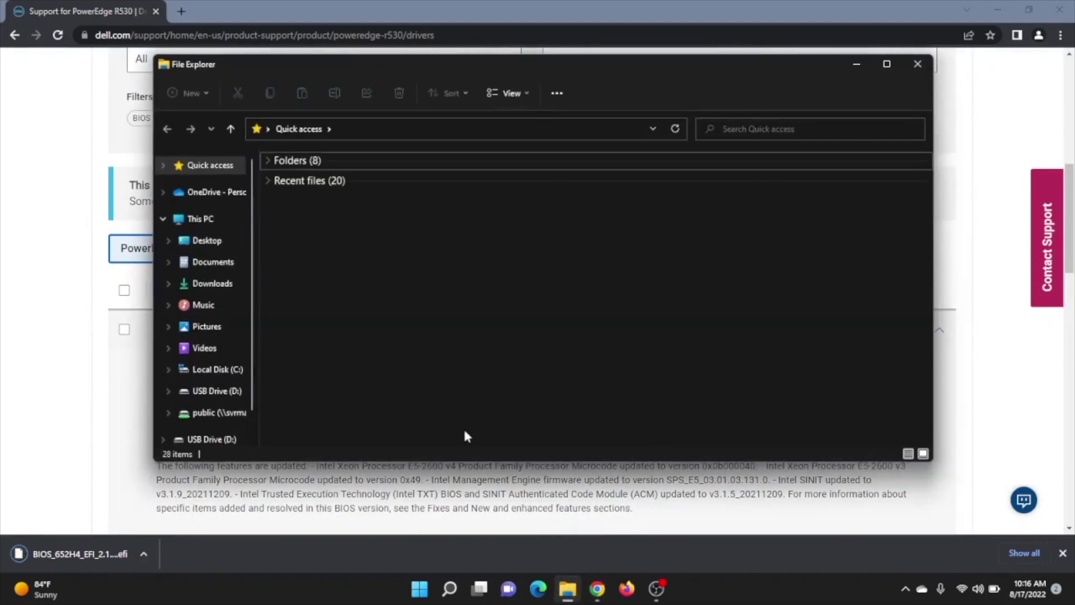
click(222, 283)
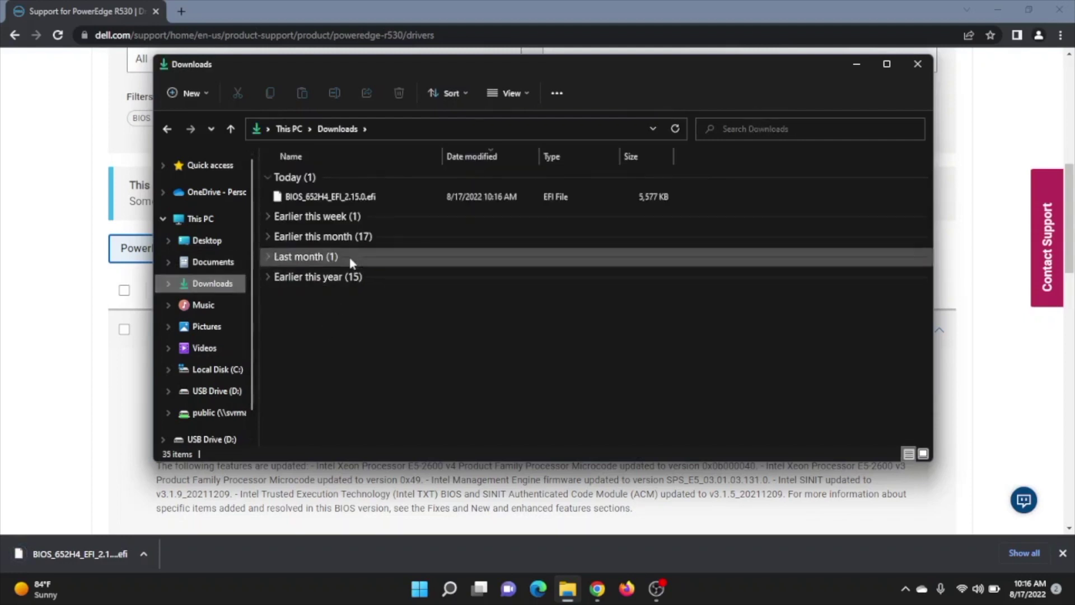
drag(376, 198, 226, 398)
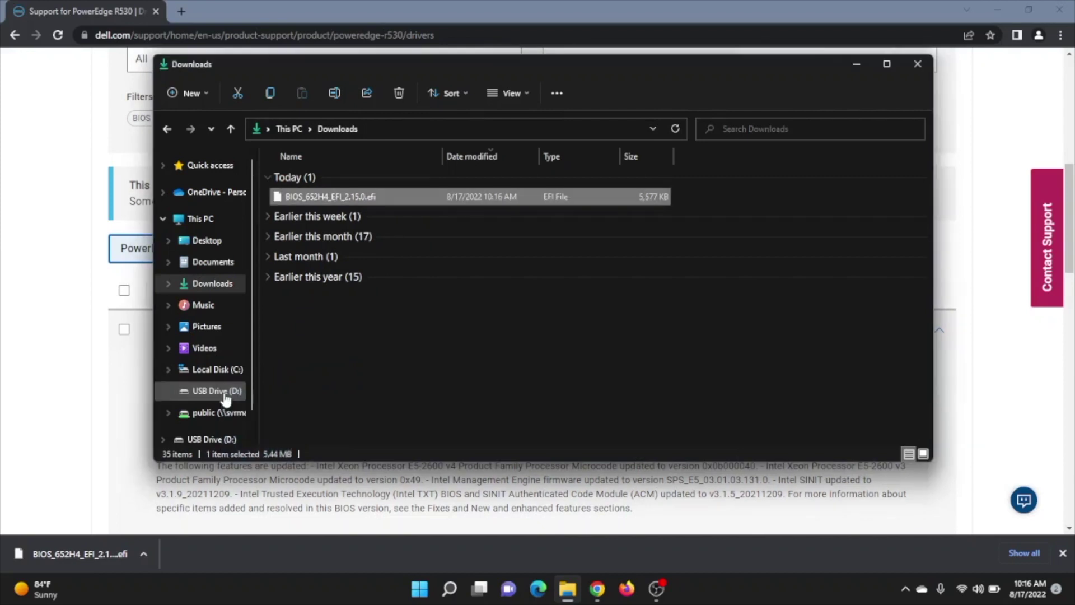
click(225, 395)
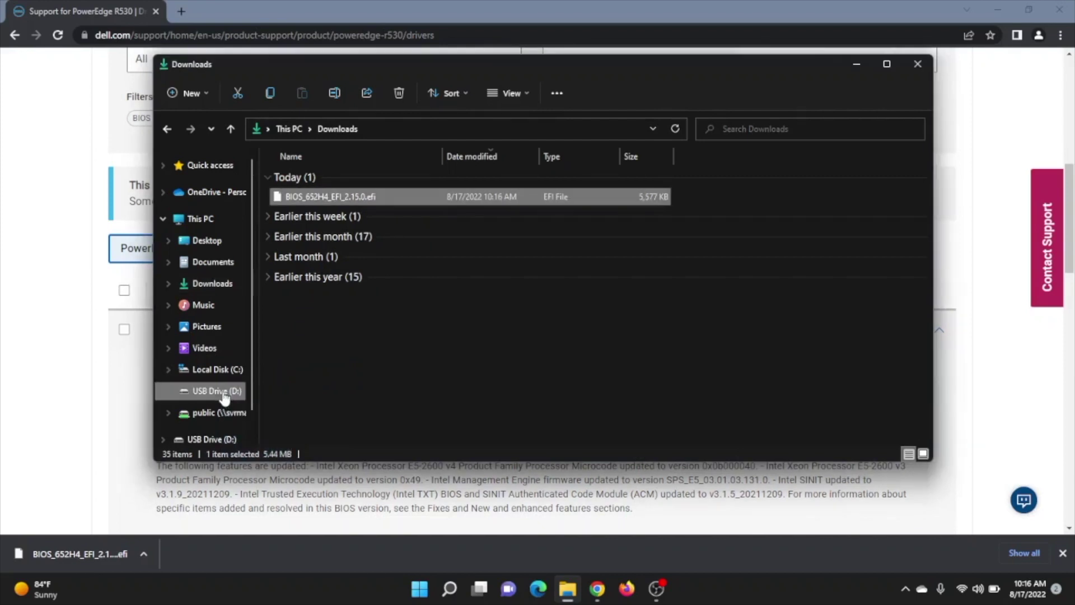
click(328, 183)
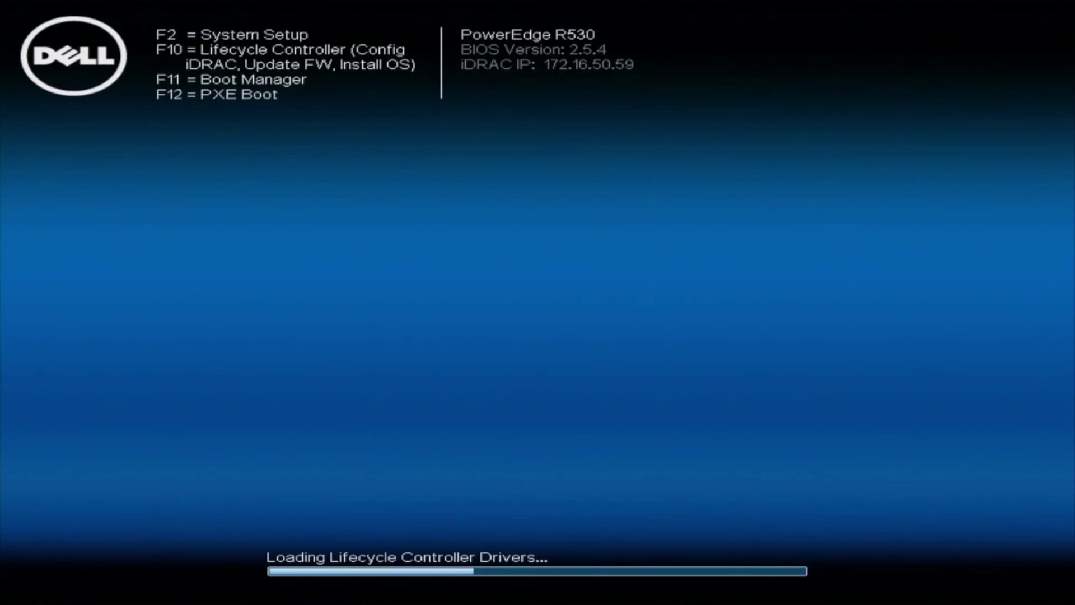
Enter the PowerEdge R530's Boot Manager with F11 during POST.
key(F11)
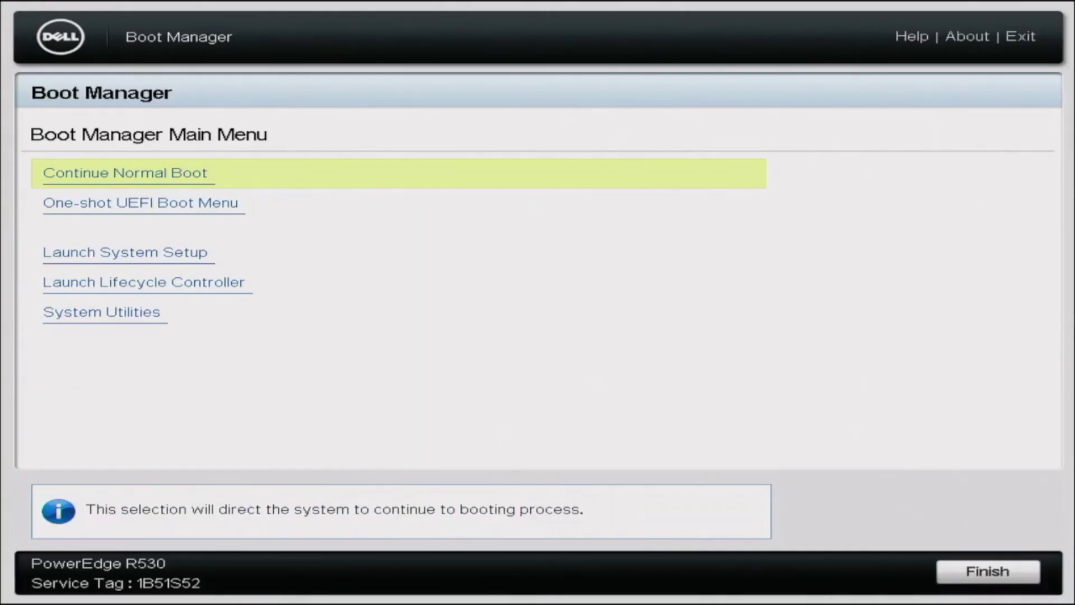
Launch BIOS_652H4_EFI_2.15.0.efi from the front USB disk via System Utilities > BIOS Update File Explorer.
key(Down)
key(Down)
key(Down)
key(Down)
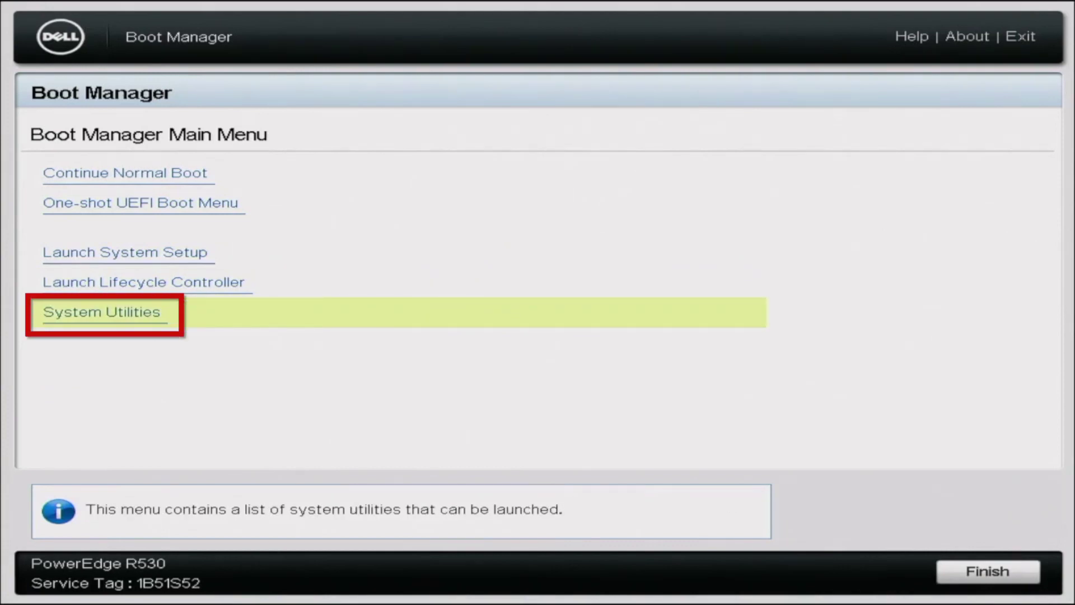
key(Return)
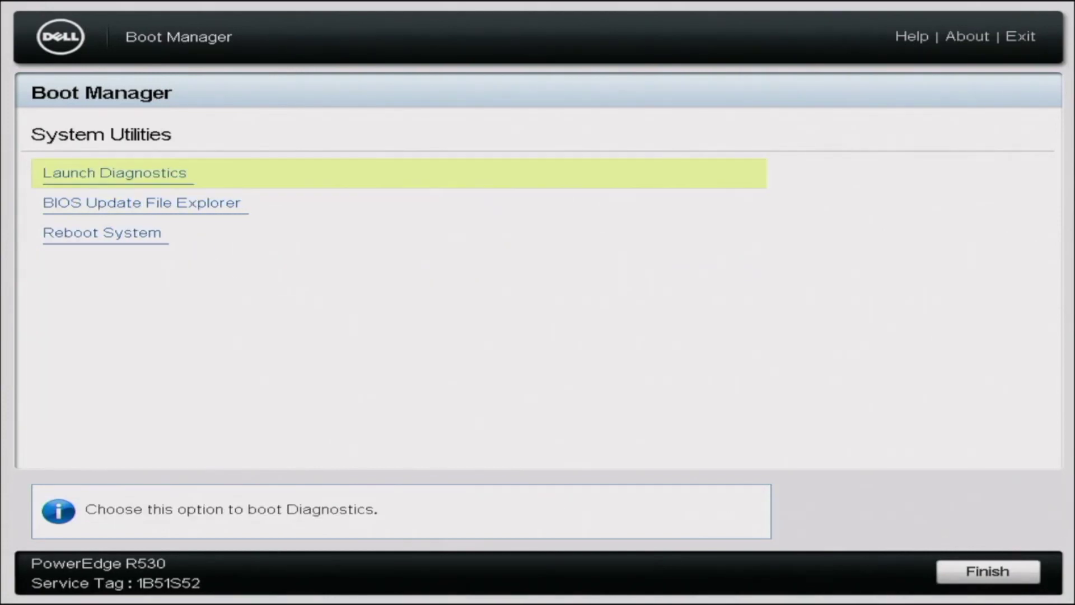
key(Down)
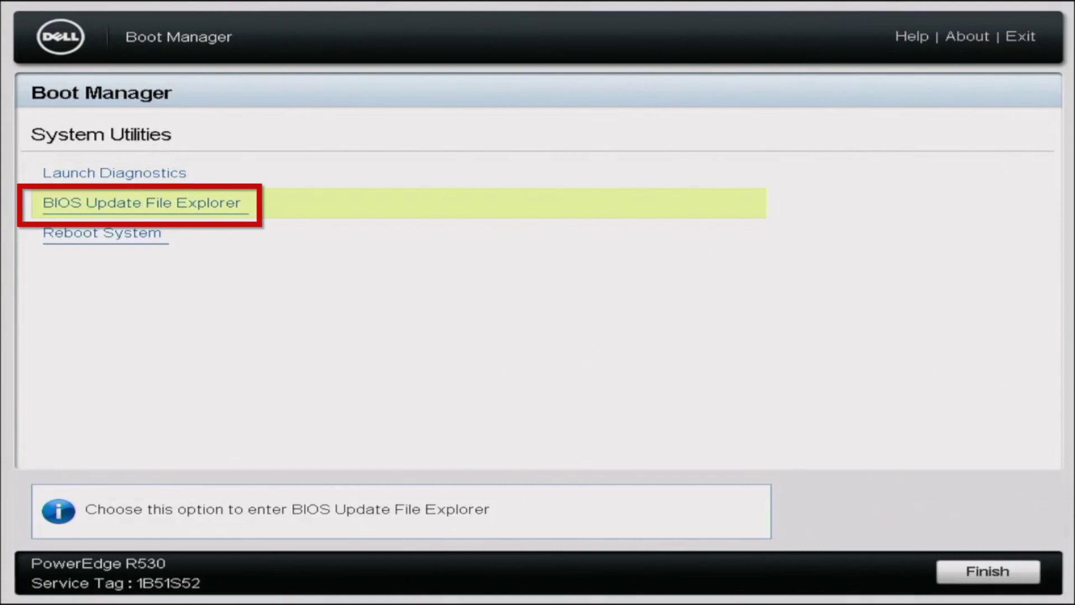
key(Return)
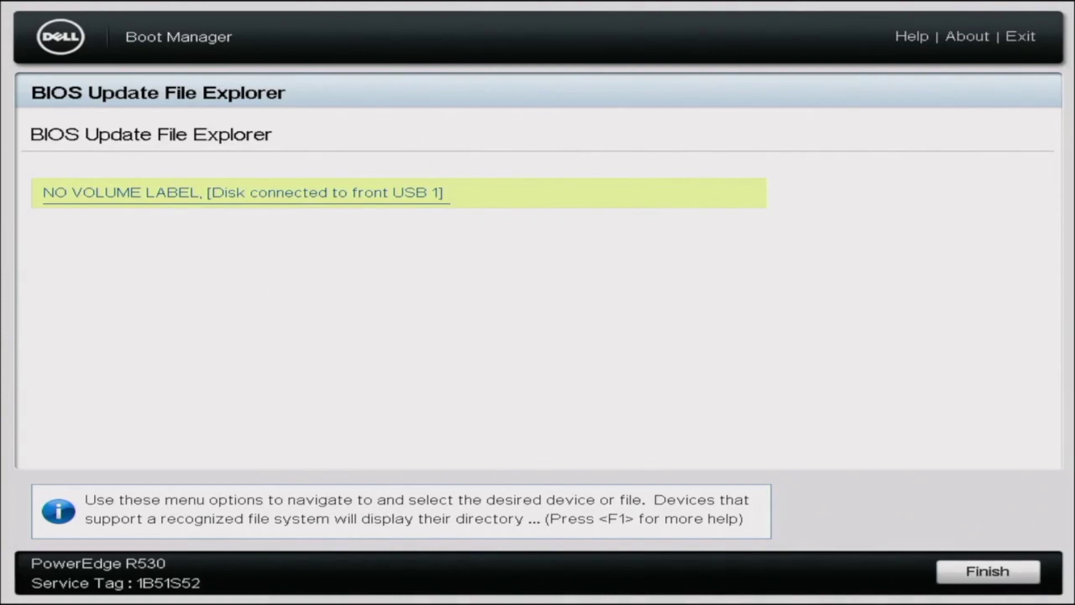
key(Return)
key(Down)
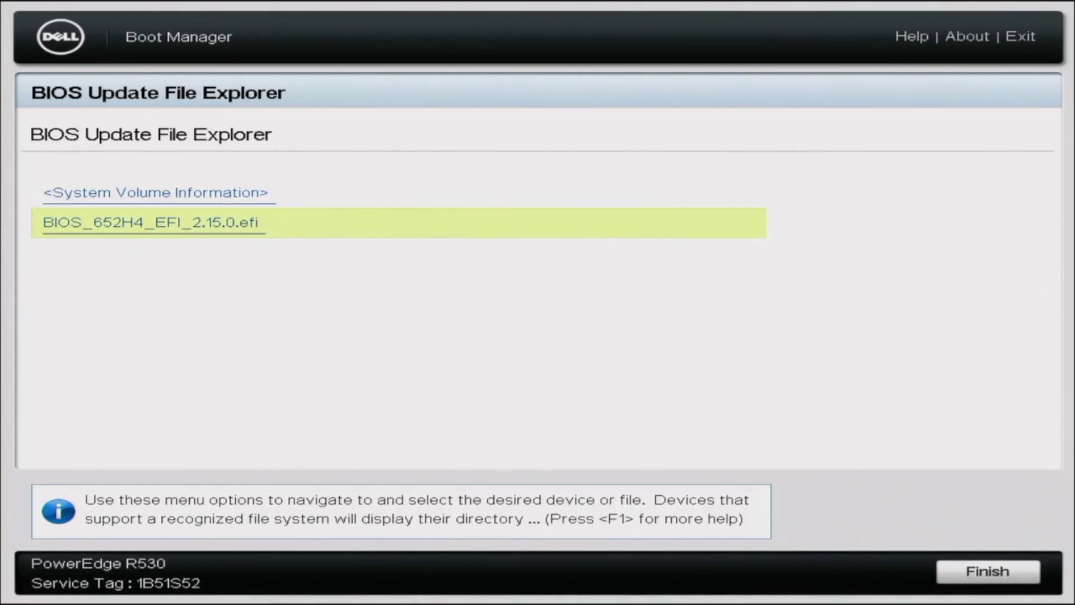
key(Return)
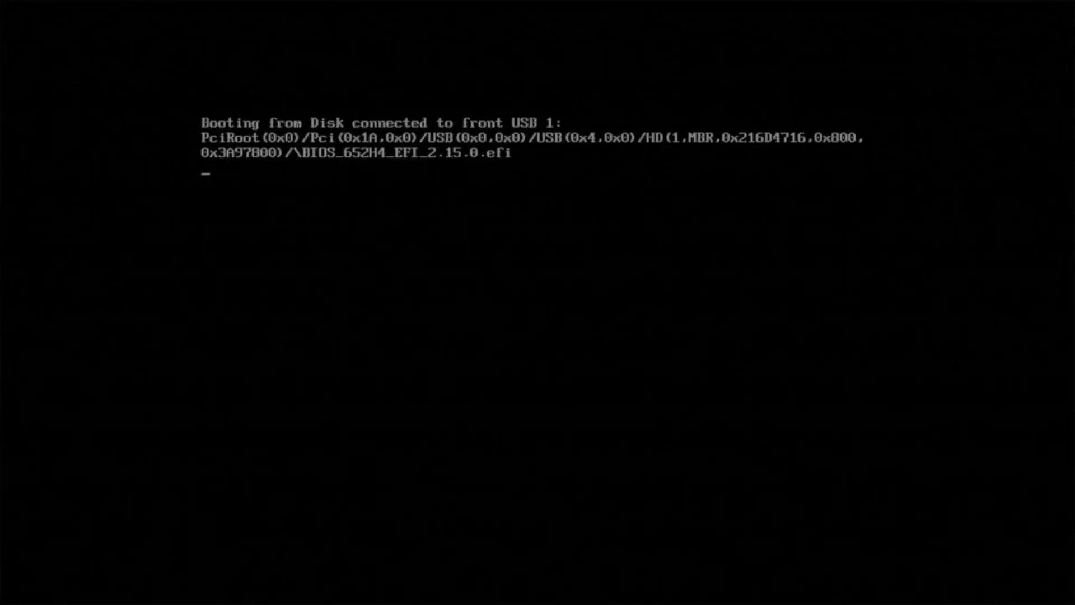